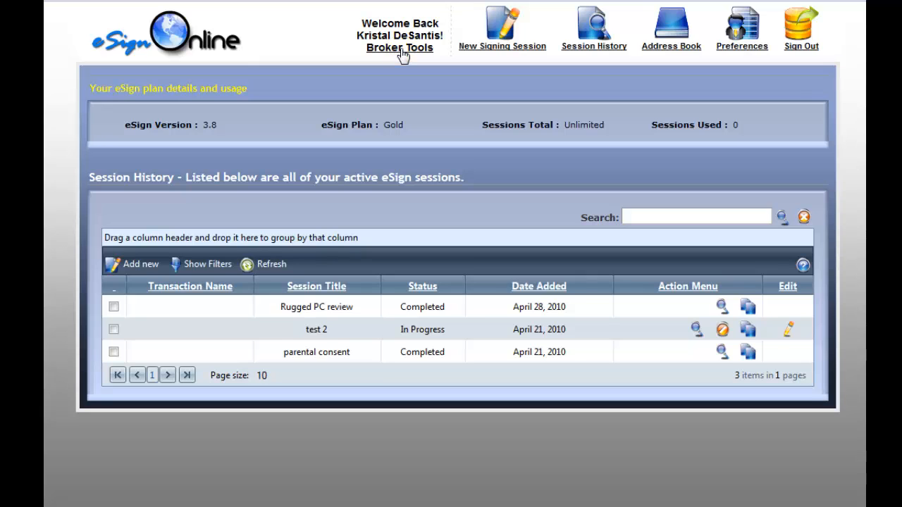
Step: Open the broker tools, list the signing sessions of the PowerUser-level group user, and open the Maintenance form session dated July 19, 2013
left_click(401, 50)
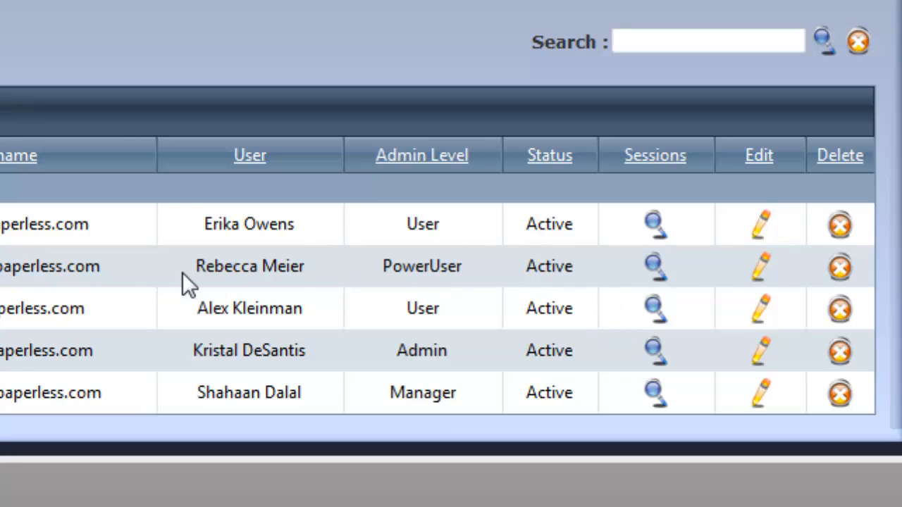
left_click(284, 270)
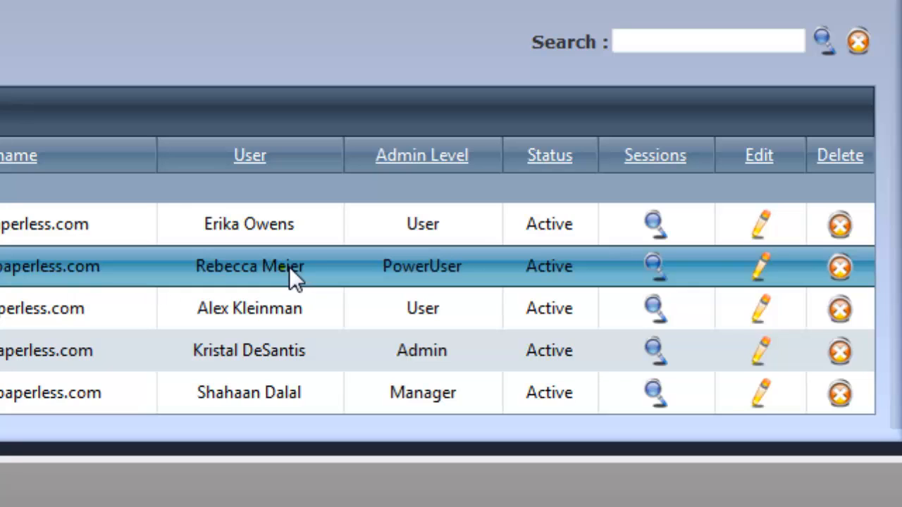
left_click(654, 266)
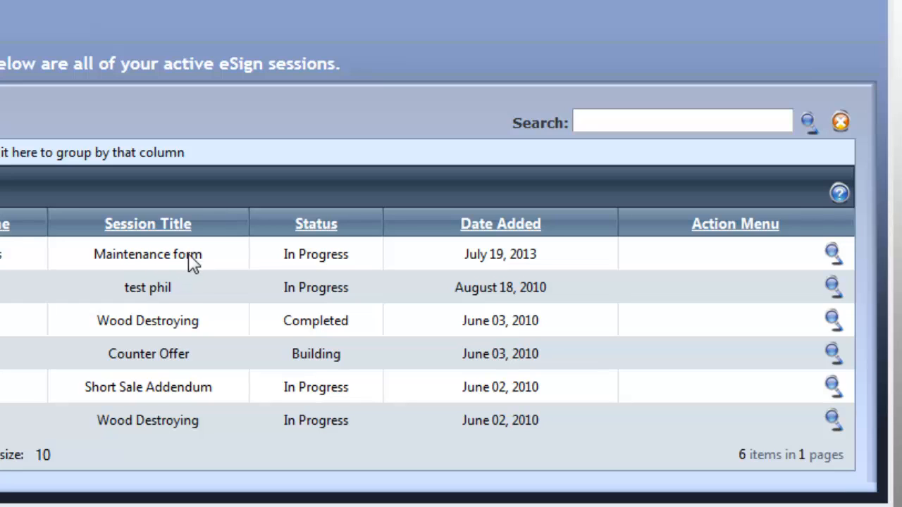
left_click(832, 254)
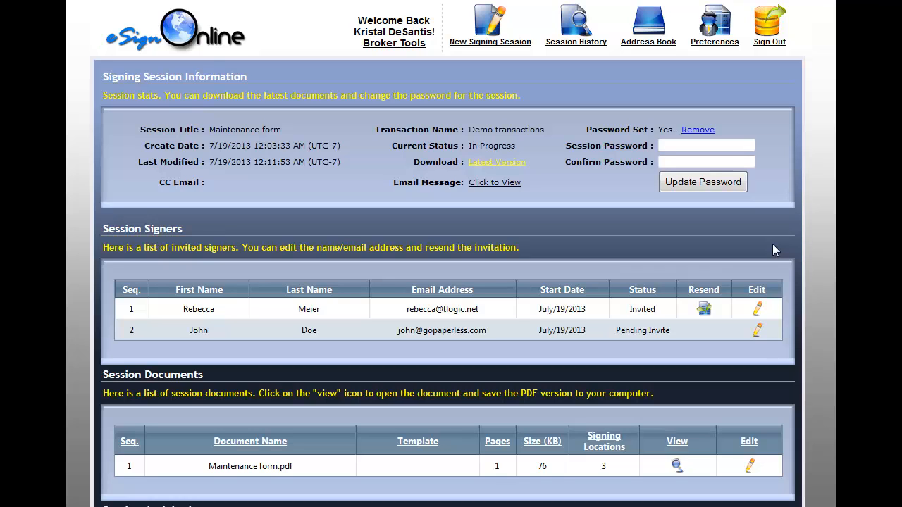
Step: Examine the Maintenance form session's information, signers, documents and activity log, including the session password change entry
scroll(773, 251, "down", 3)
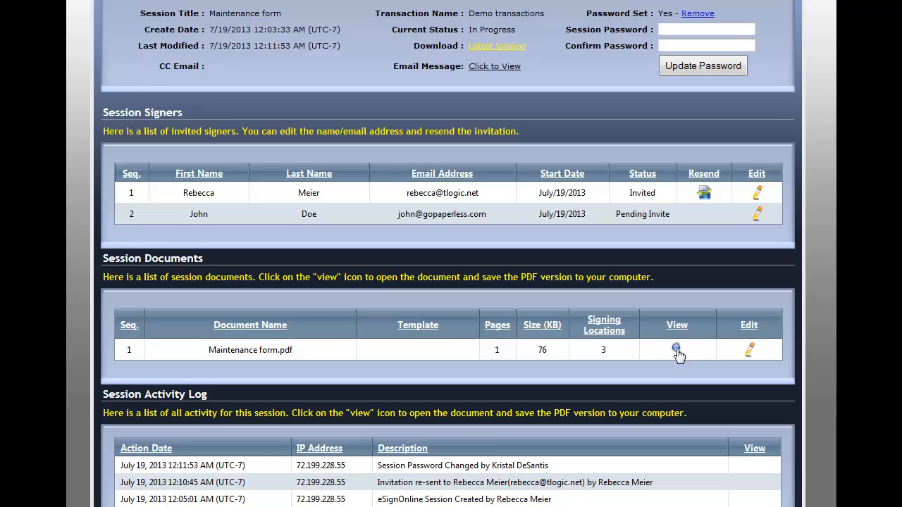
scroll(677, 355, "up", 3)
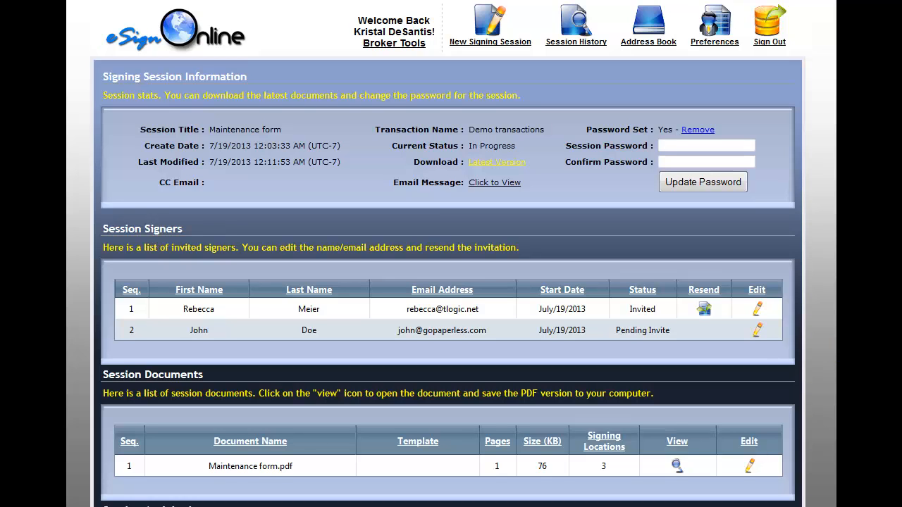
scroll(451, 282, "down", 2)
scroll(451, 282, "up", 2)
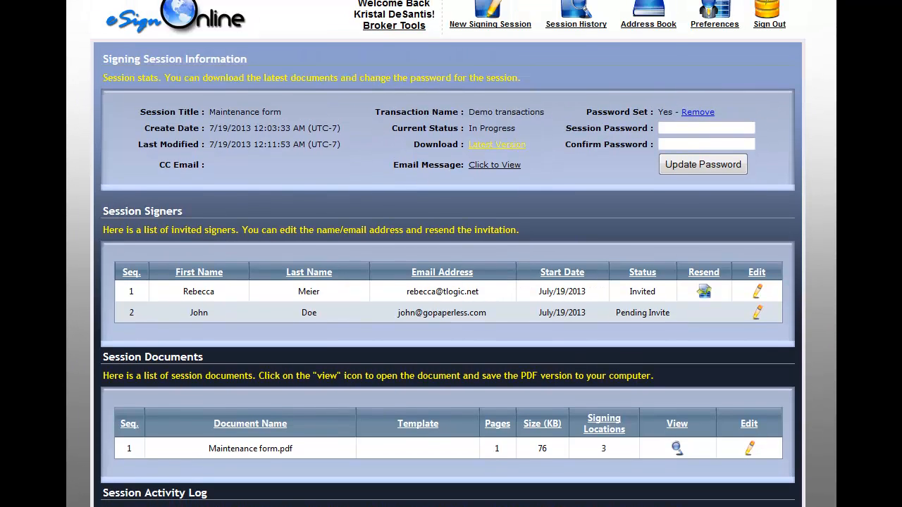
scroll(451, 282, "up", 1)
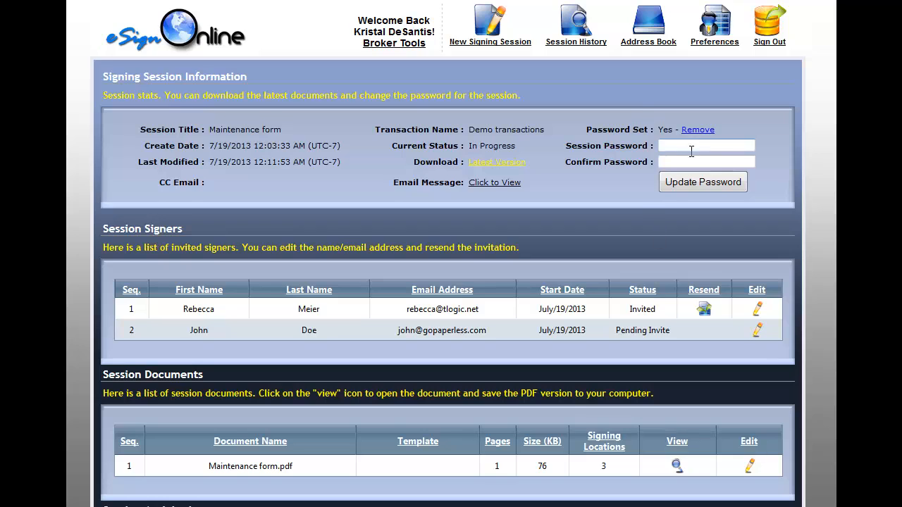
scroll(680, 239, "down", 2)
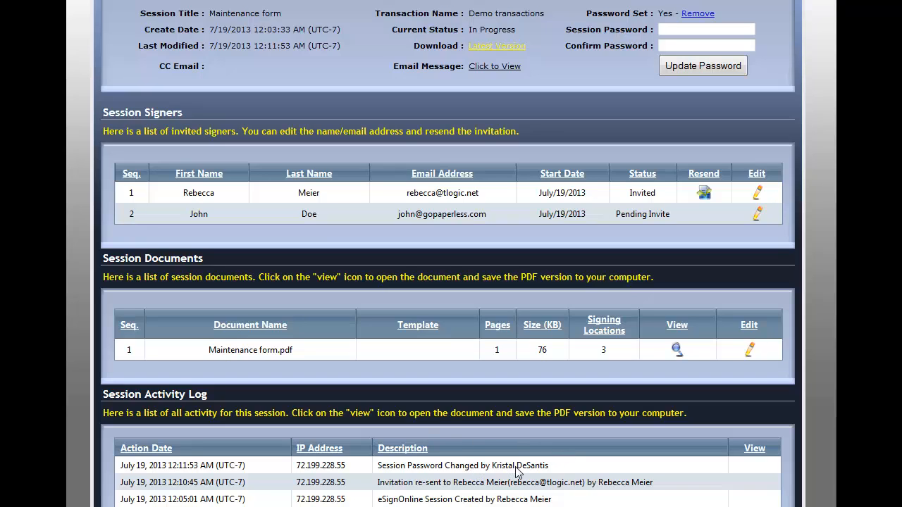
left_click(414, 471)
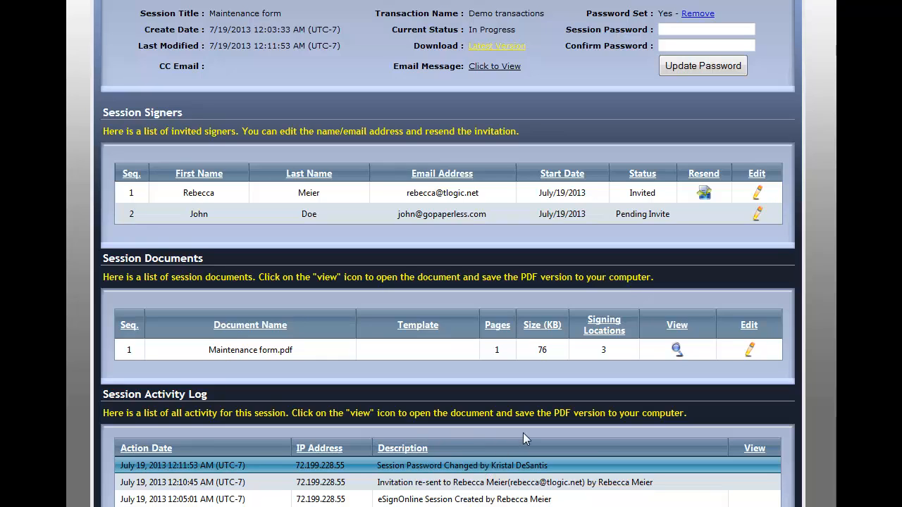
scroll(528, 444, "up", 3)
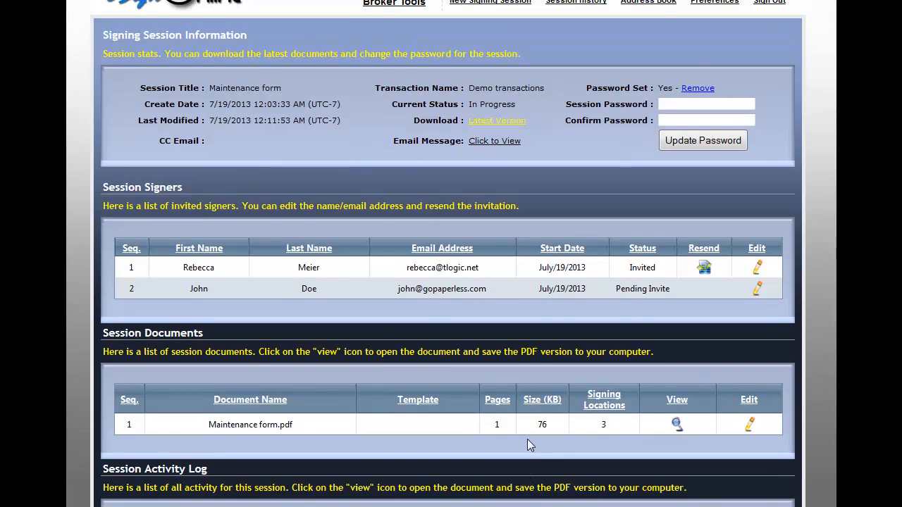
scroll(527, 445, "up", 1)
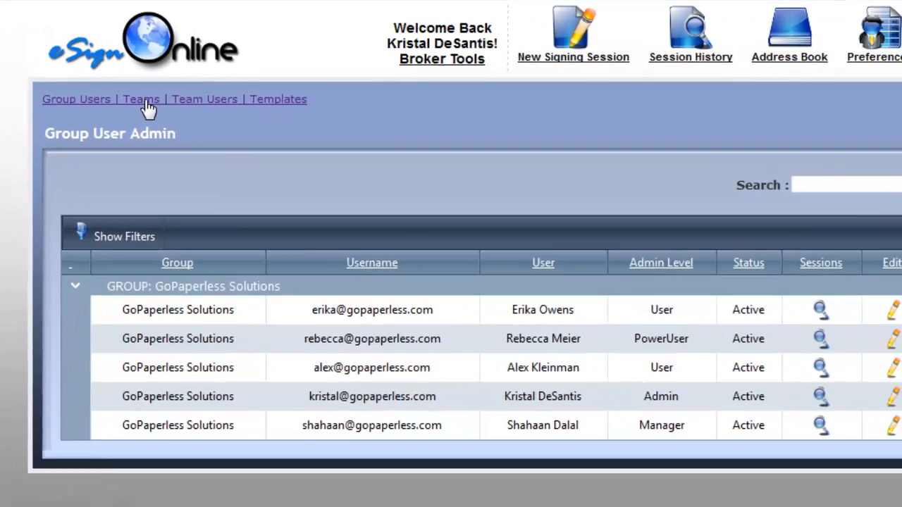
Step: Add an active team named Customer Service to the GoPaperless Solutions group
left_click(379, 154)
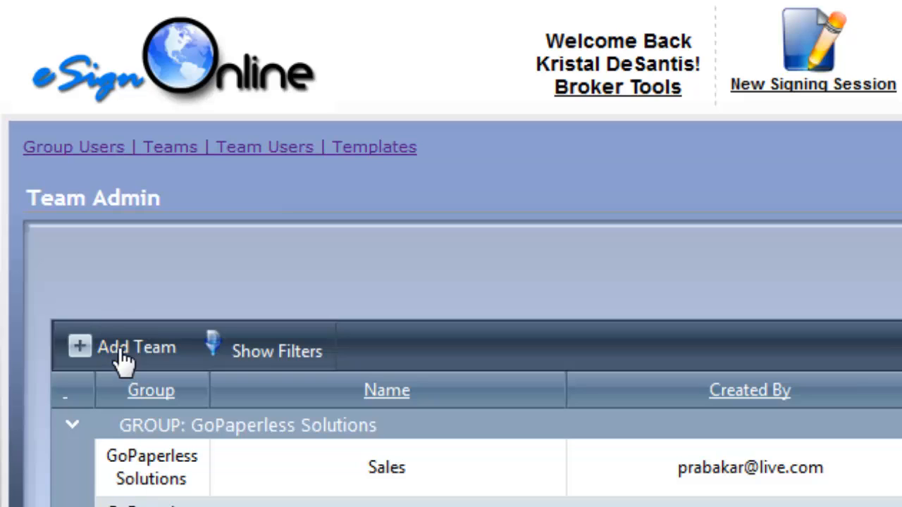
left_click(121, 363)
left_click(399, 451)
type("DSu")
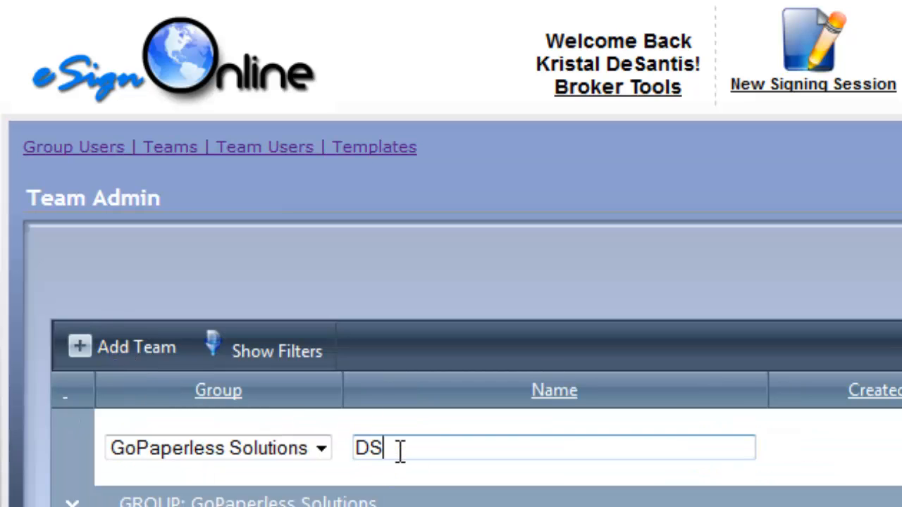
key("BackSpace")
key("BackSpace")
key("BackSpace")
type("Cusc")
key("BackSpace")
type("topm")
key("BackSpace")
key("BackSpace")
type("mer ZXe")
key("BackSpace")
key("BackSpace")
key("BackSpace")
key("BackSpace")
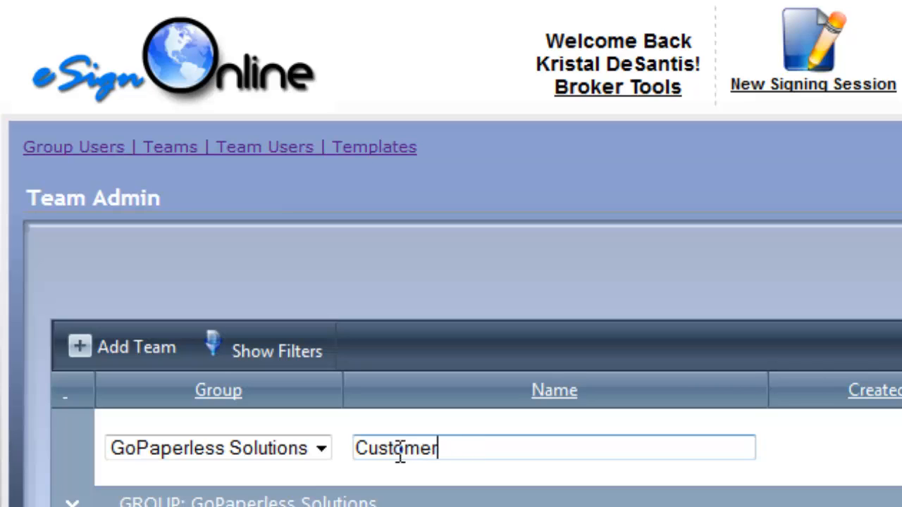
type("Service")
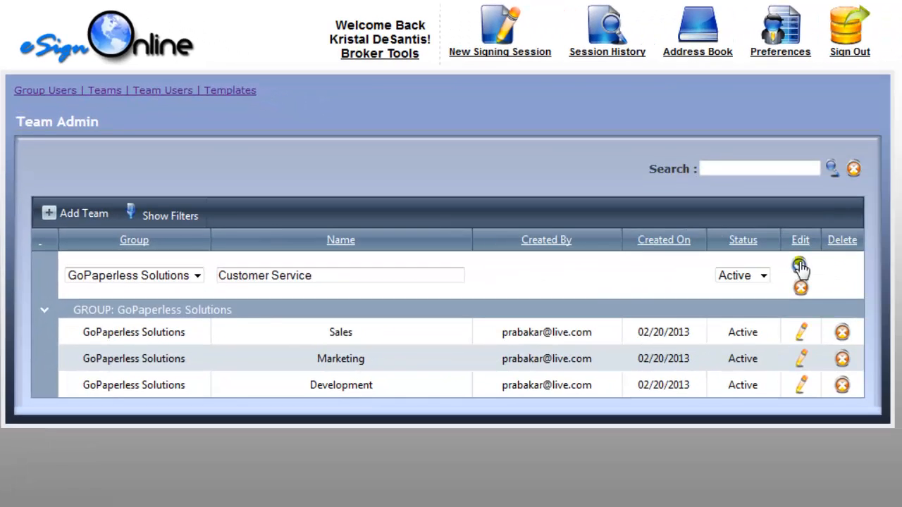
left_click(801, 265)
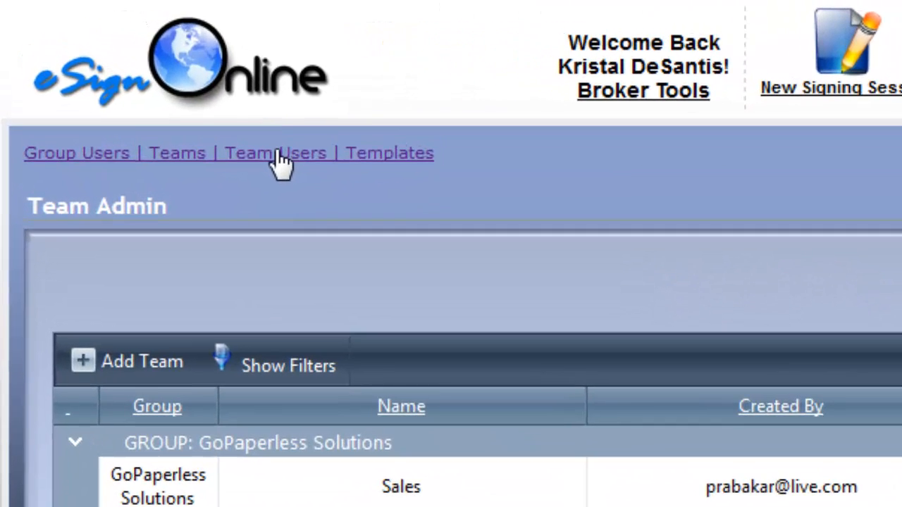
Step: Add the Manager-level group user to the Customer Service team with the Admin team role, save the user, and open the team users list
left_click(281, 156)
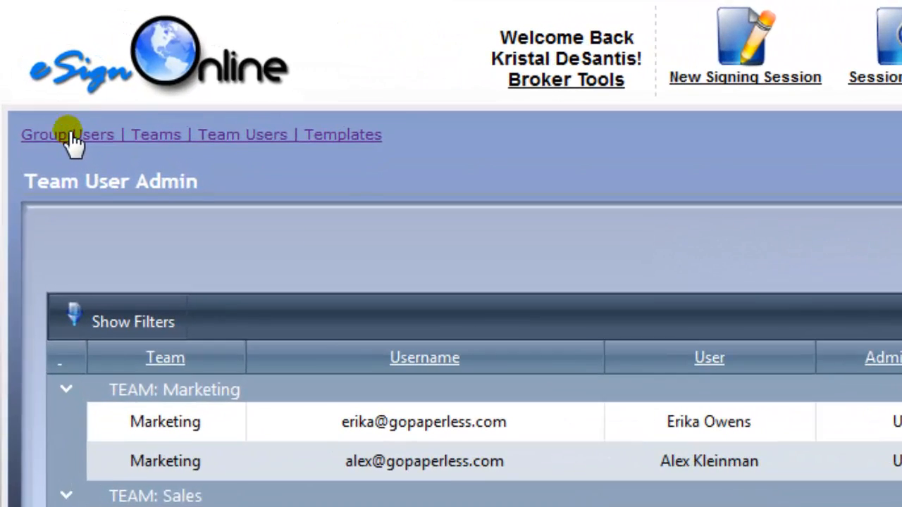
left_click(66, 127)
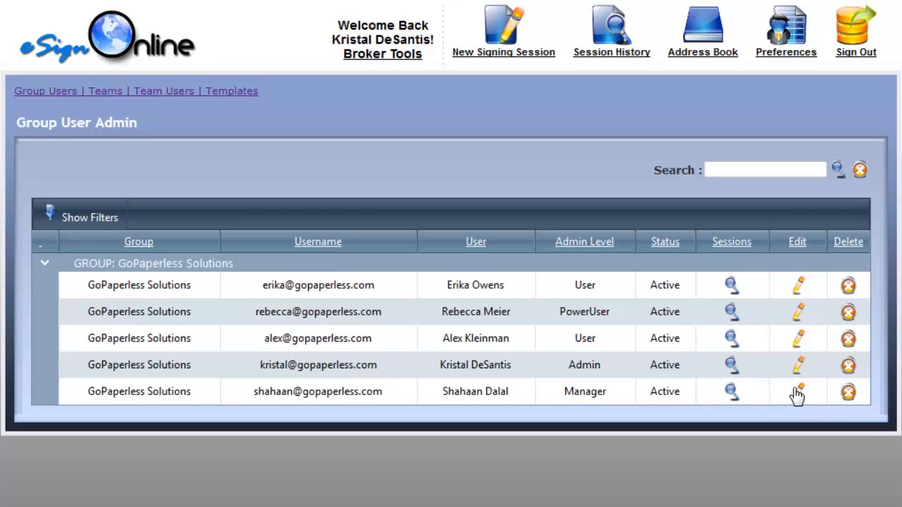
left_click(801, 388)
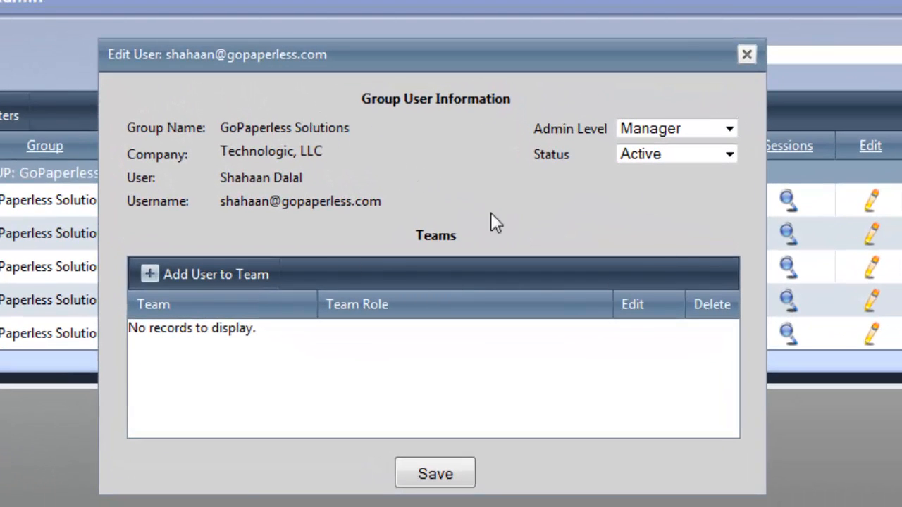
left_click(203, 275)
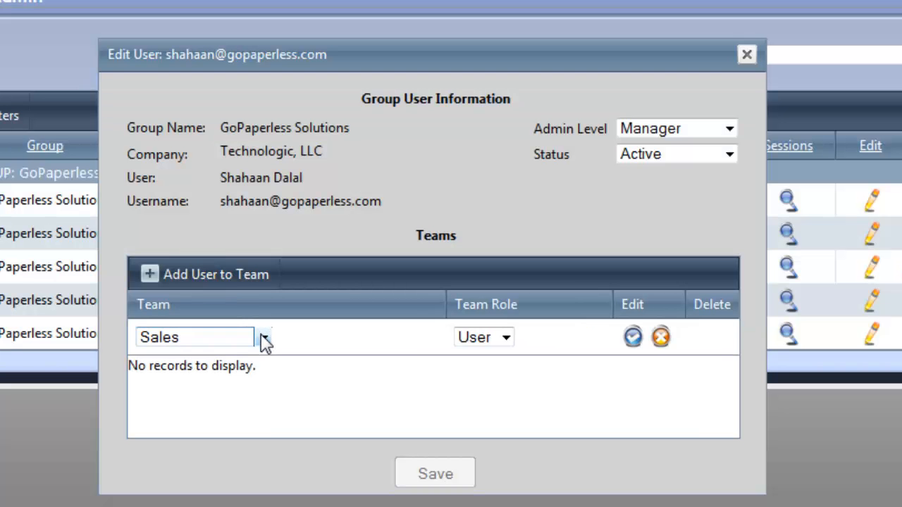
left_click(261, 337)
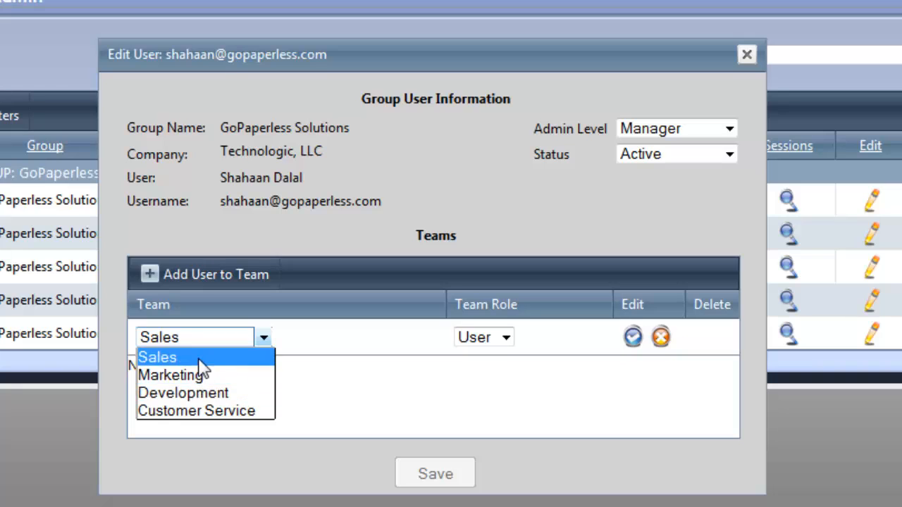
left_click(201, 409)
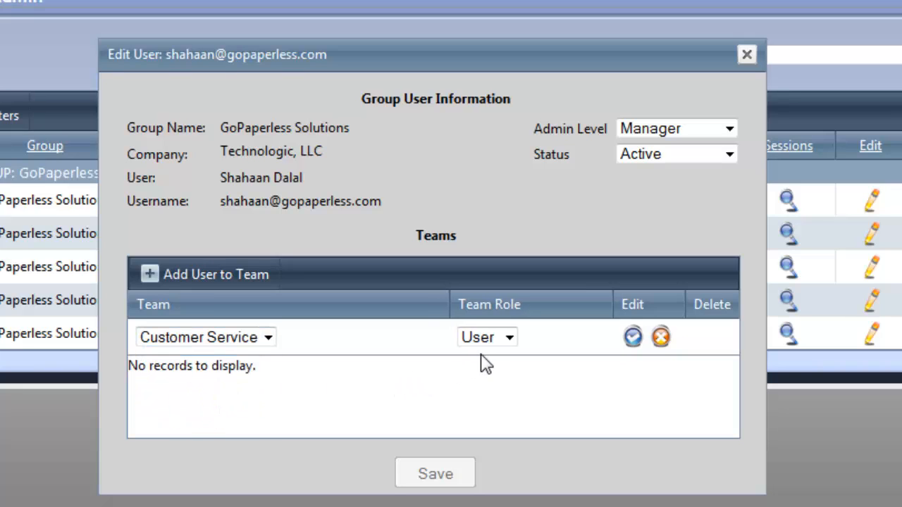
left_click(507, 339)
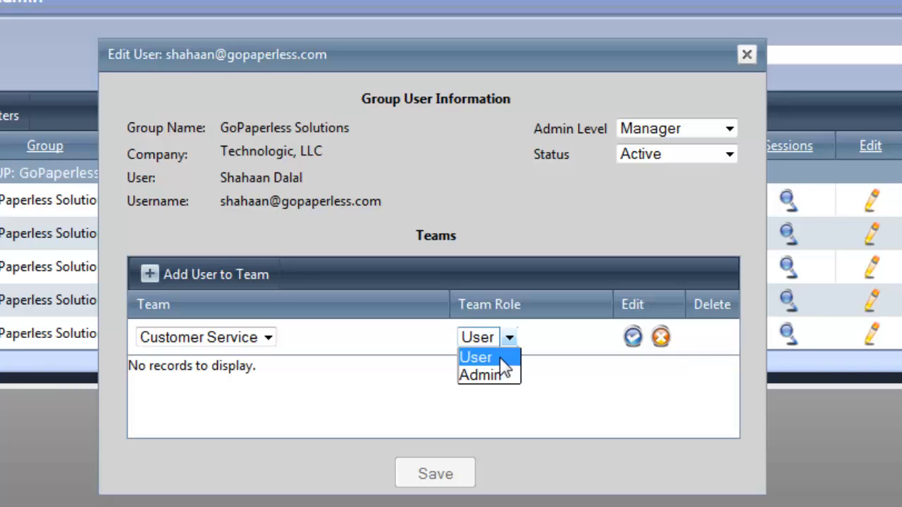
left_click(507, 378)
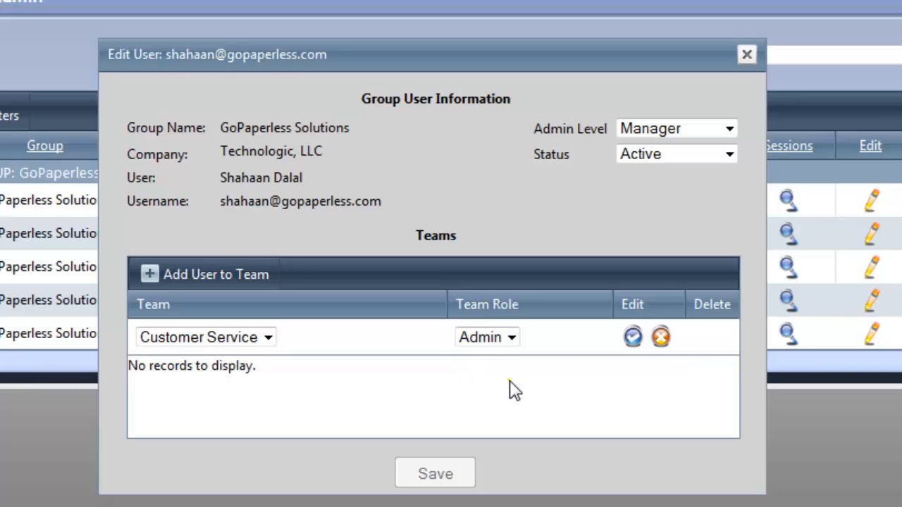
left_click(634, 338)
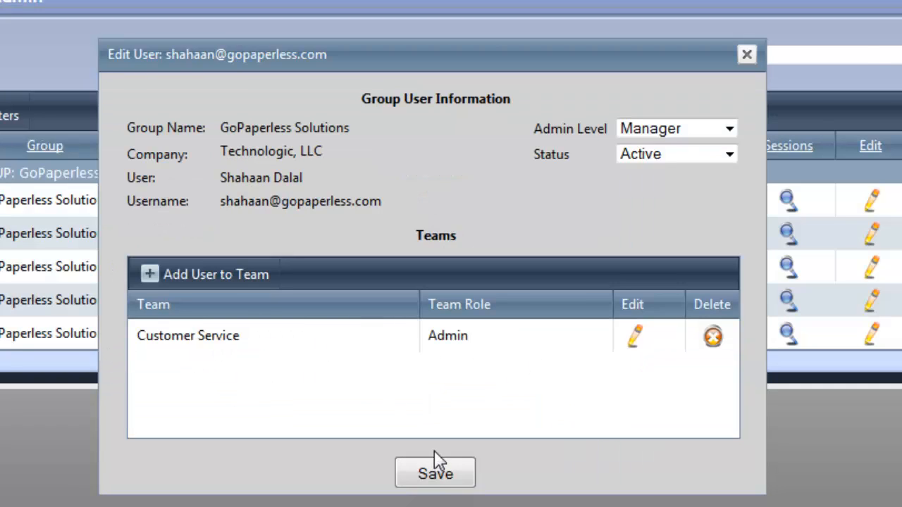
left_click(437, 476)
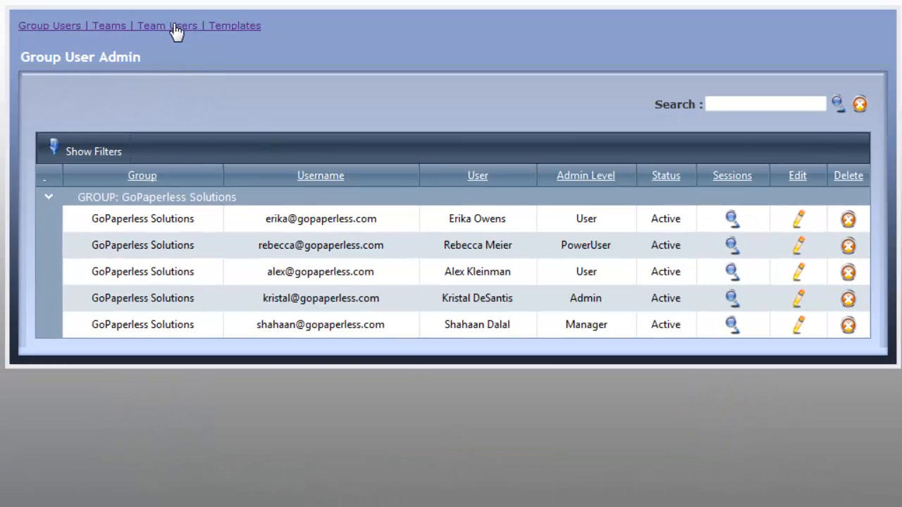
left_click(173, 26)
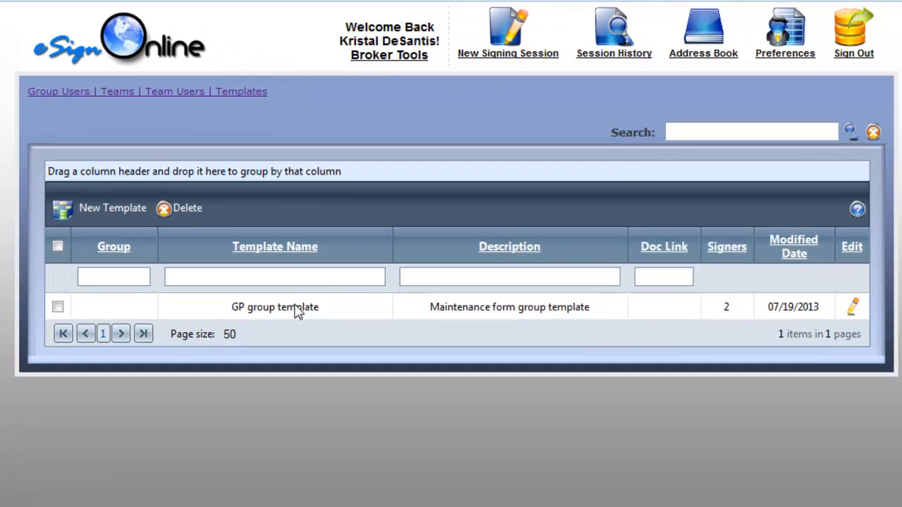
Step: Open the GP group template's details for editing, select GoPaperless Solutions as the broker group, and save the details
left_click(855, 307)
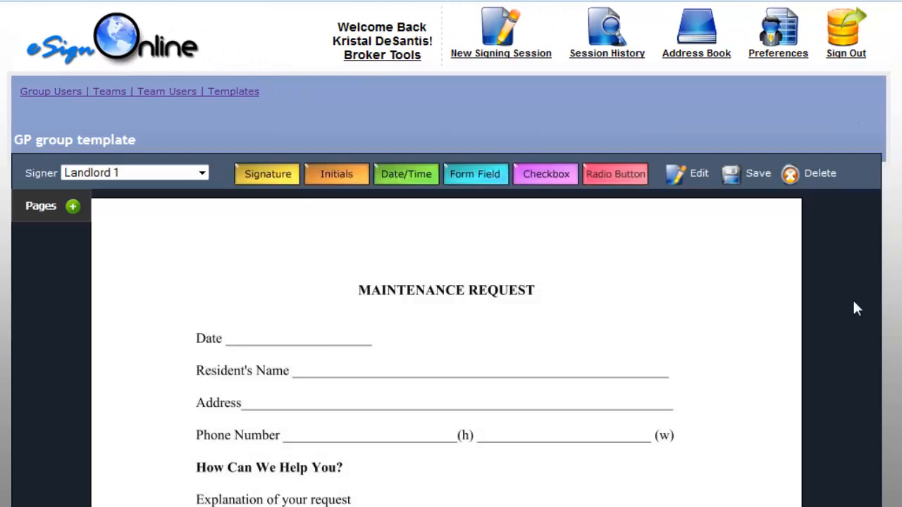
left_click(678, 173)
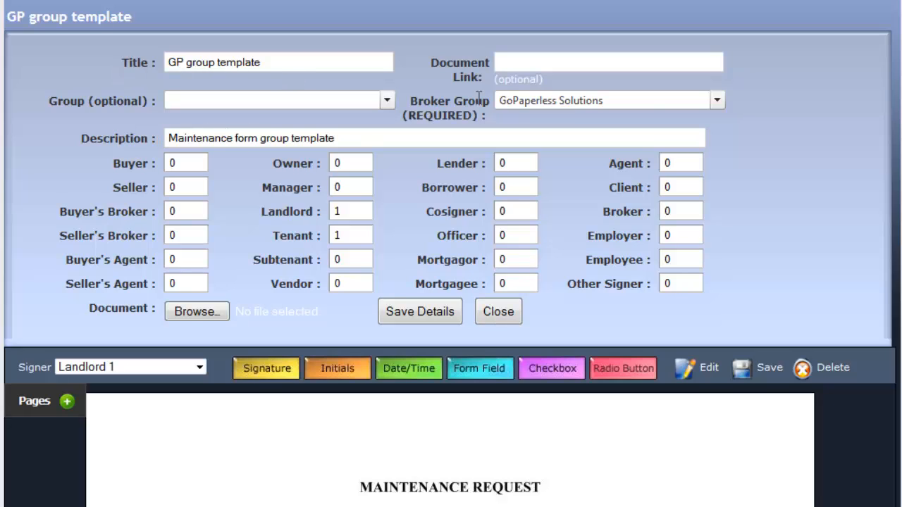
left_click(718, 102)
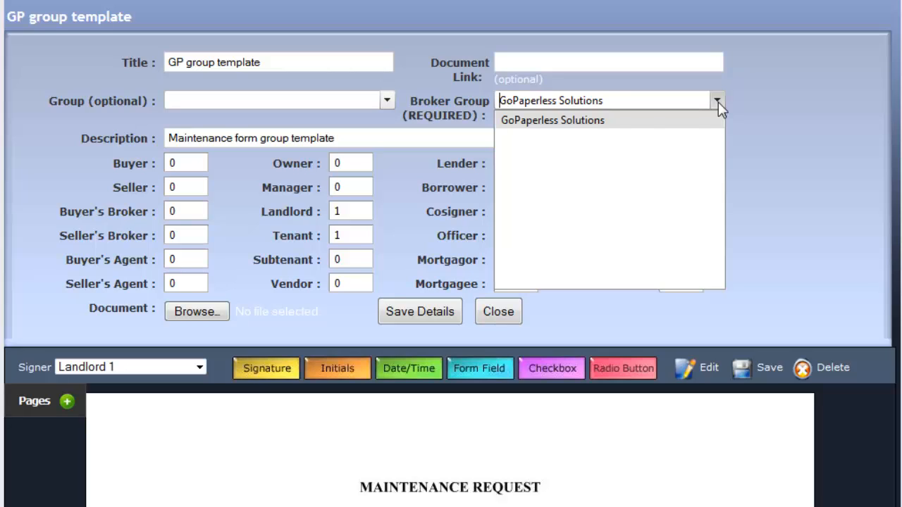
left_click(604, 122)
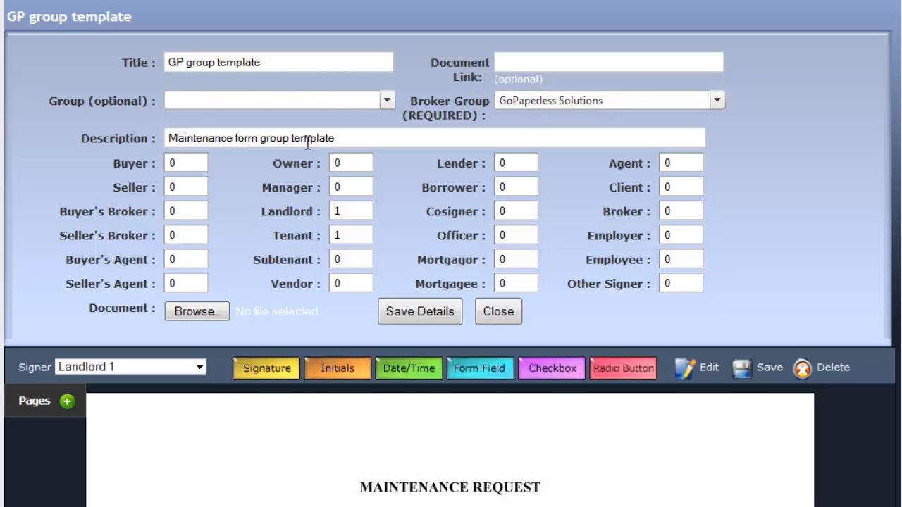
left_click(432, 316)
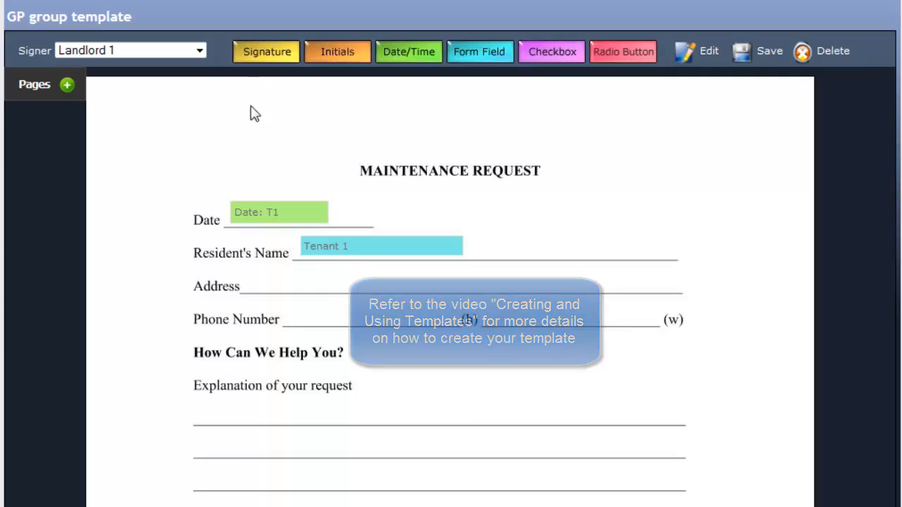
Step: Look at the signer choices of the GP group template and save the template
left_click(200, 51)
left_click(467, 151)
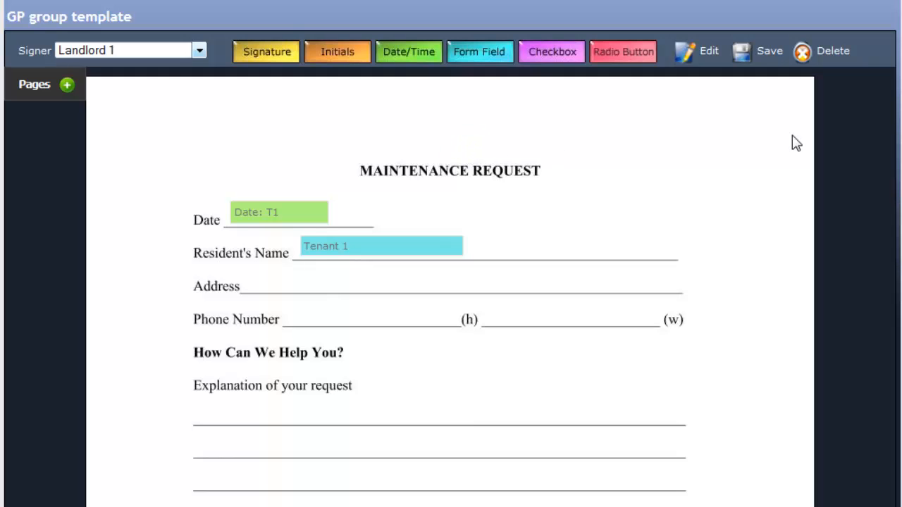
left_click(750, 55)
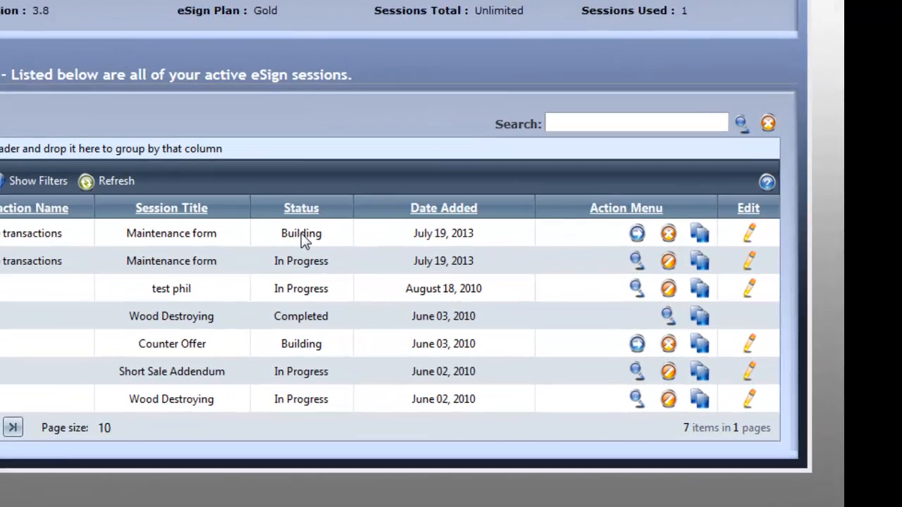
Step: Resume the newest Maintenance form session with Building status and apply the GP group template to its document
left_click(386, 273)
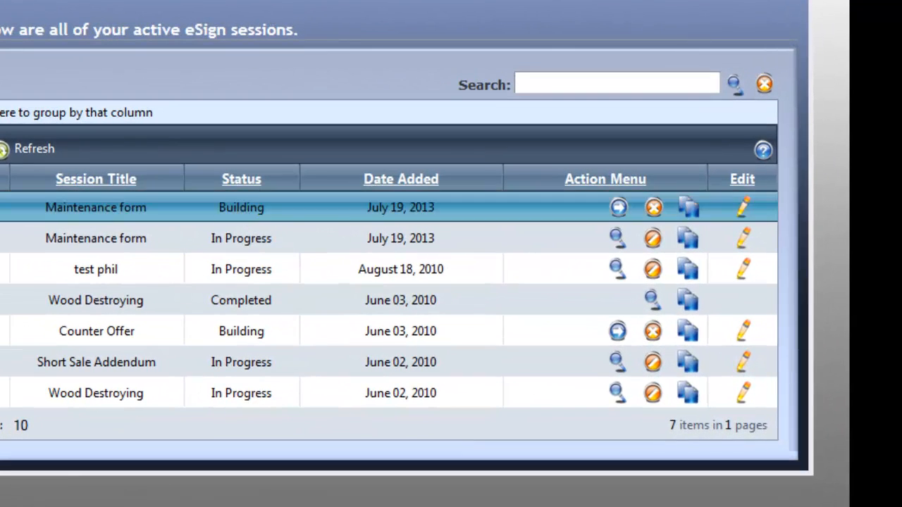
left_click(619, 207)
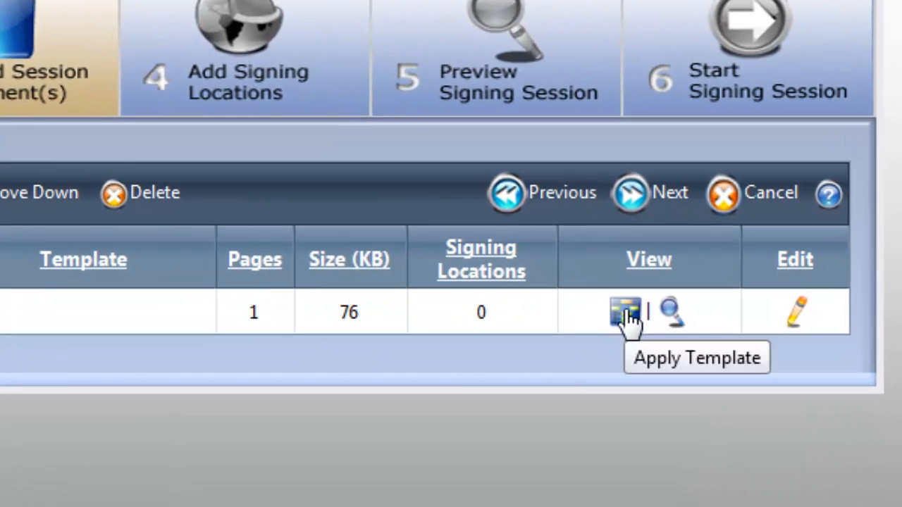
left_click(627, 313)
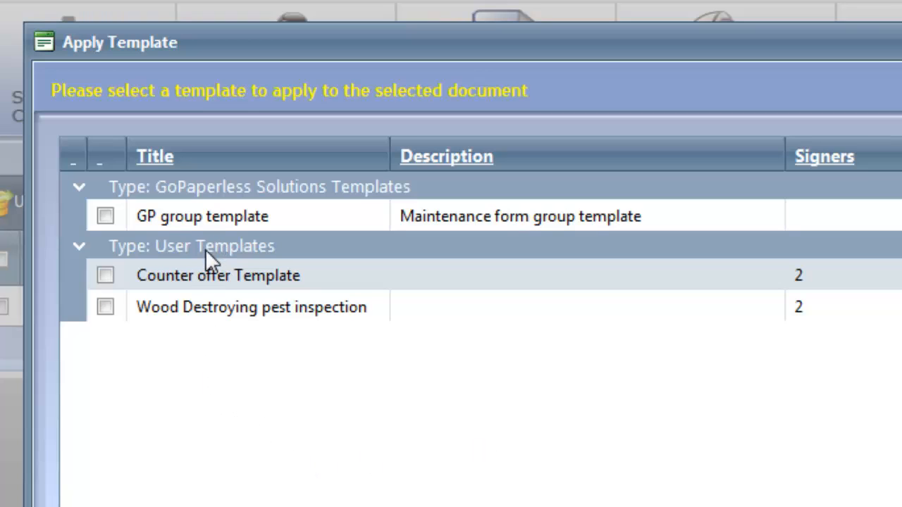
left_click(105, 215)
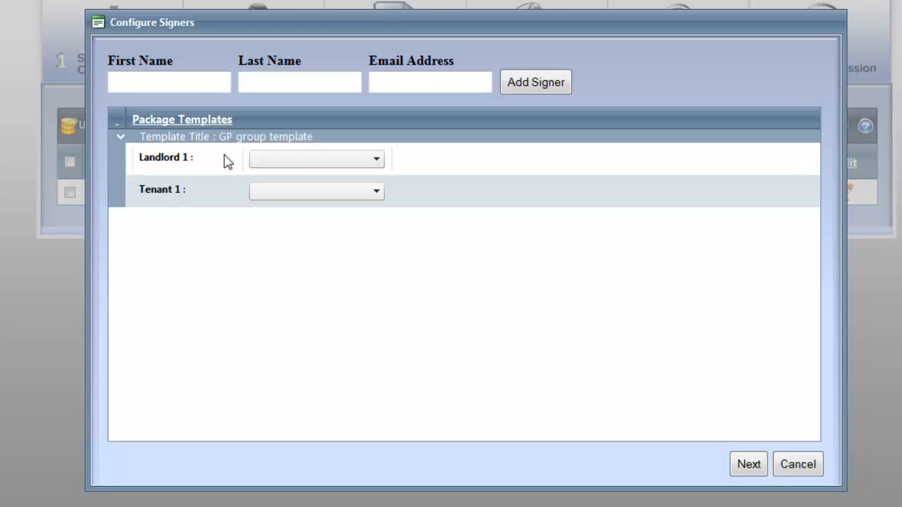
Step: Assign the first listed signer to Landlord 1 and the second to Tenant 1, and confirm the signer configuration
left_click(274, 162)
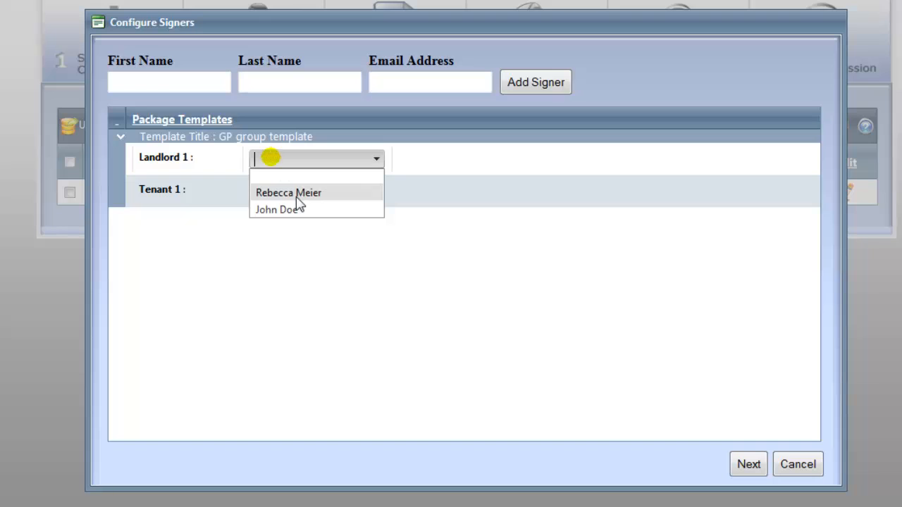
left_click(296, 196)
left_click(294, 191)
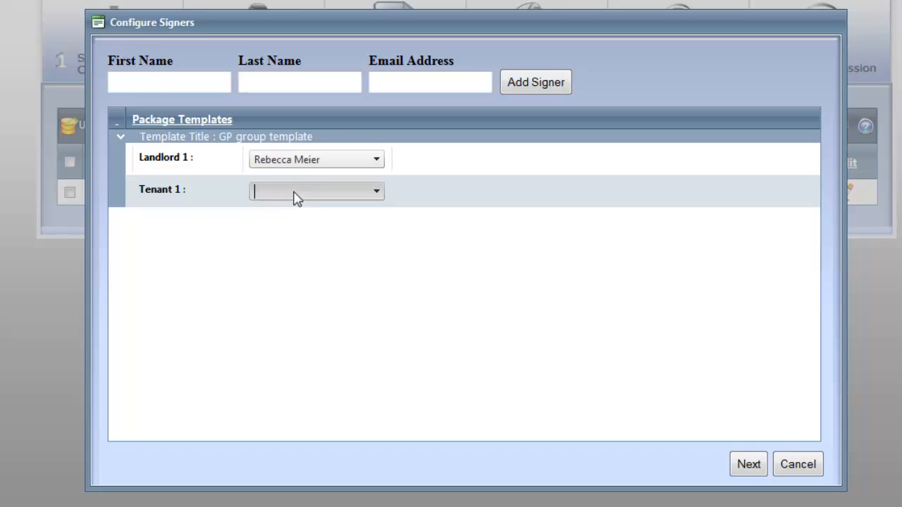
left_click(289, 239)
left_click(749, 466)
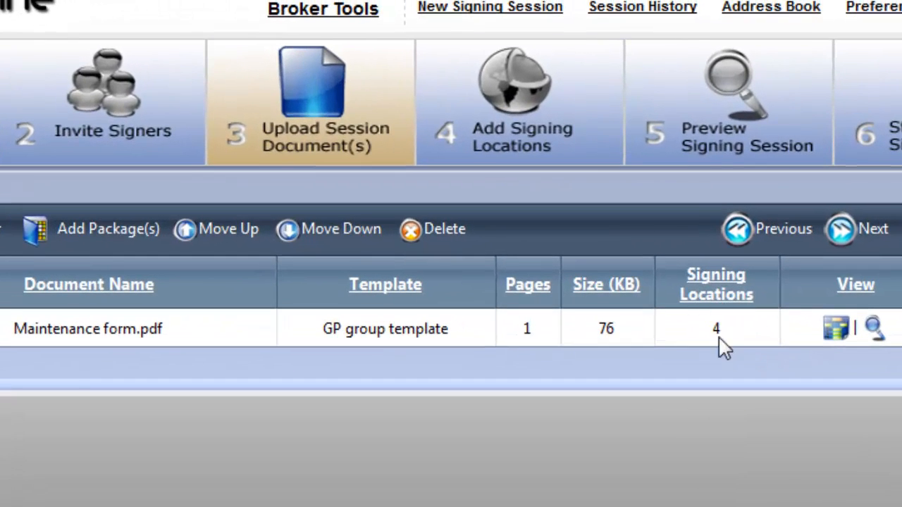
Step: Proceed to the signing locations and examine the template's date, name and signature fields throughout the Maintenance Request form
left_click(853, 234)
left_click(846, 234)
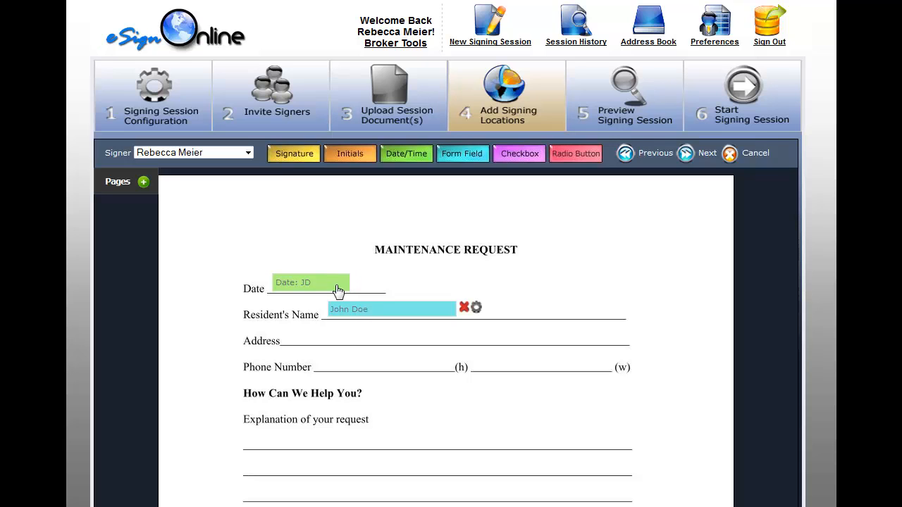
scroll(477, 331, "down", 3)
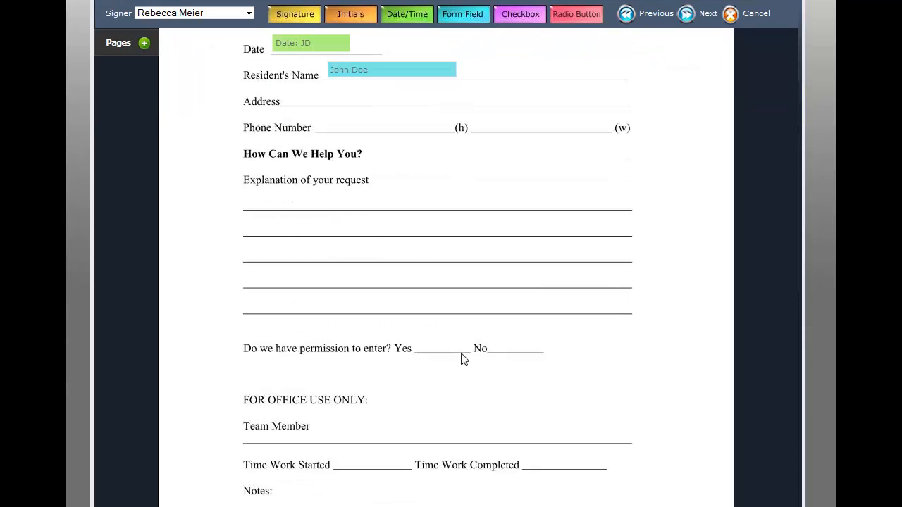
scroll(462, 360, "down", 2)
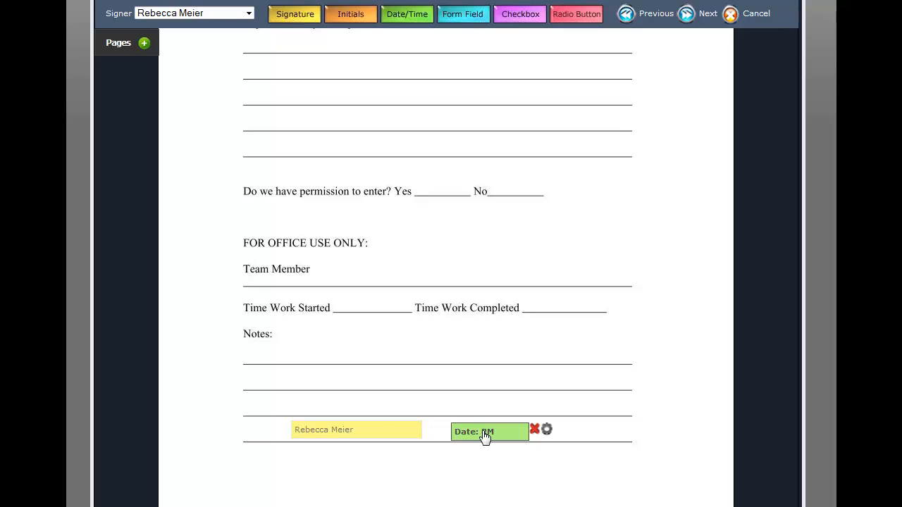
scroll(508, 318, "up", 10)
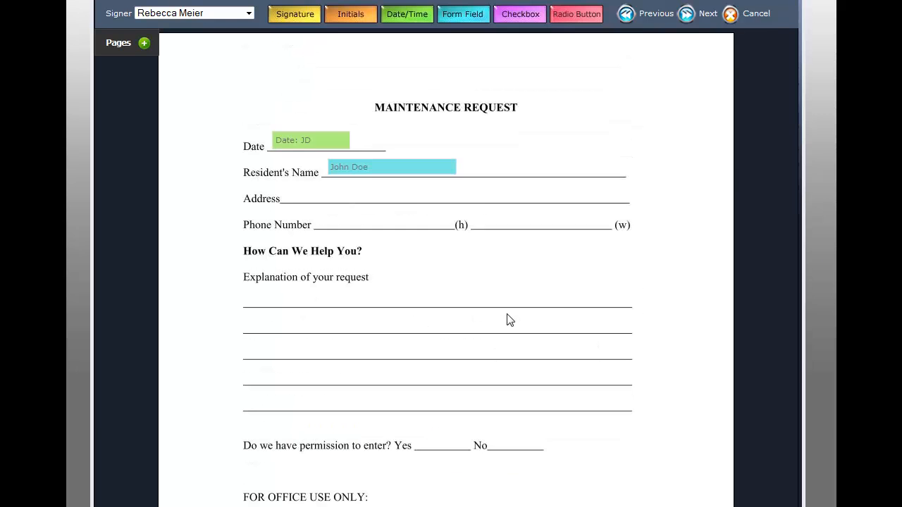
scroll(507, 318, "down", 10)
scroll(509, 320, "down", 1)
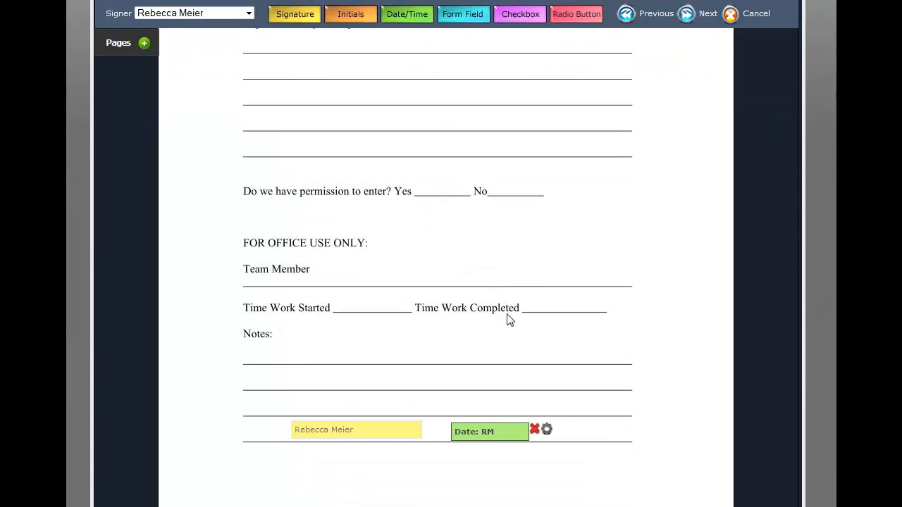
scroll(508, 319, "up", 10)
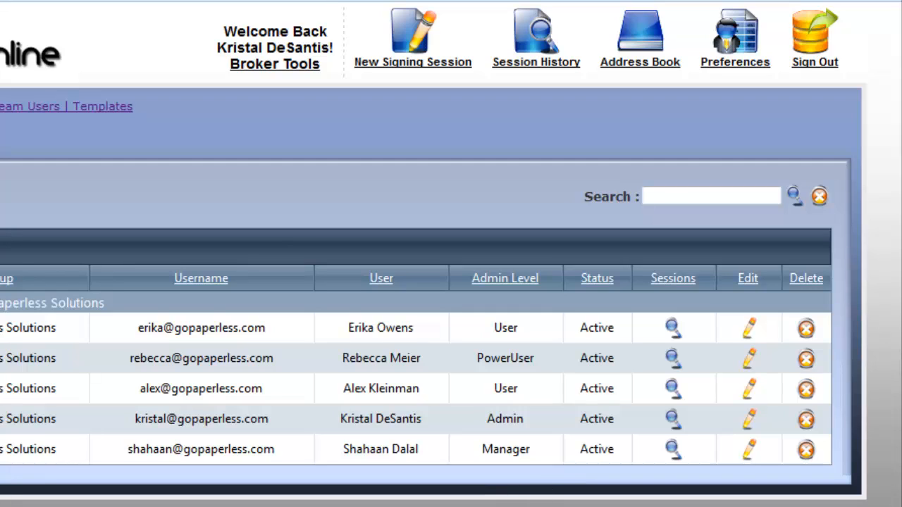
Step: Review the User, PowerUser, Manager and Admin levels of the GoPaperless Solutions group users
left_click(518, 390)
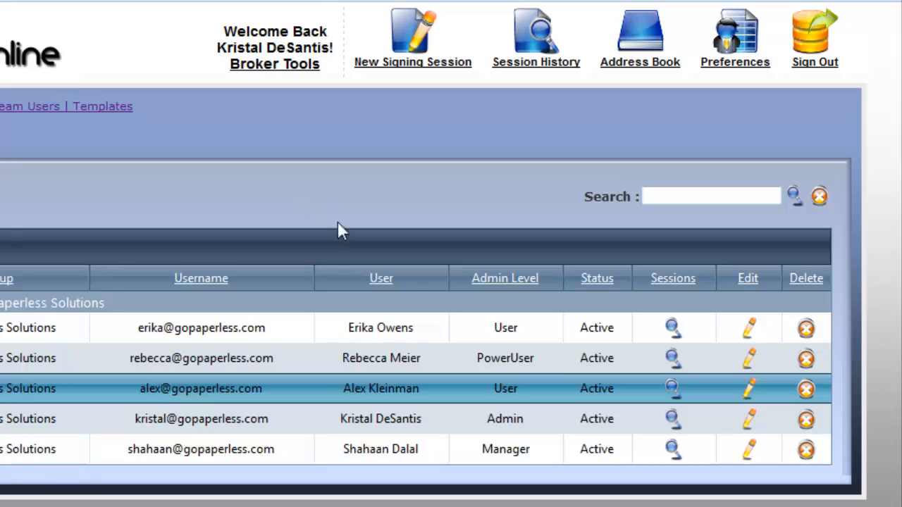
left_click(544, 362)
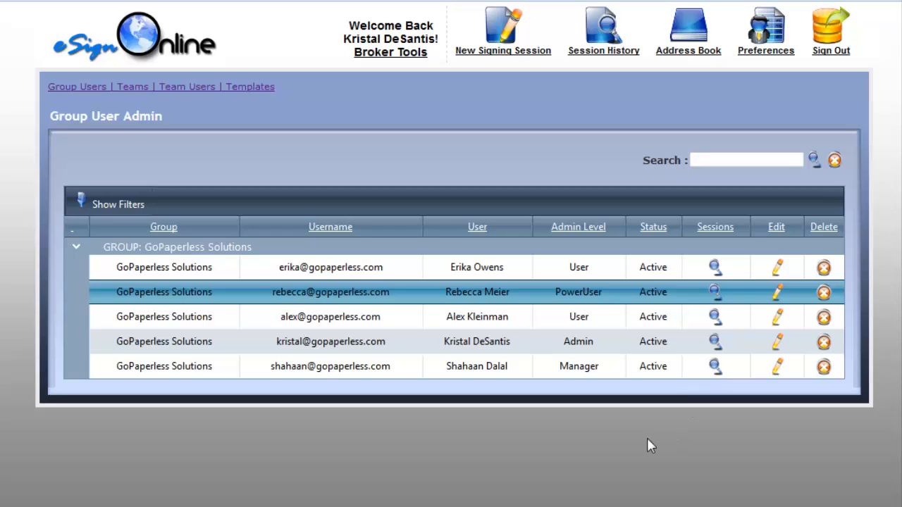
left_click(600, 373)
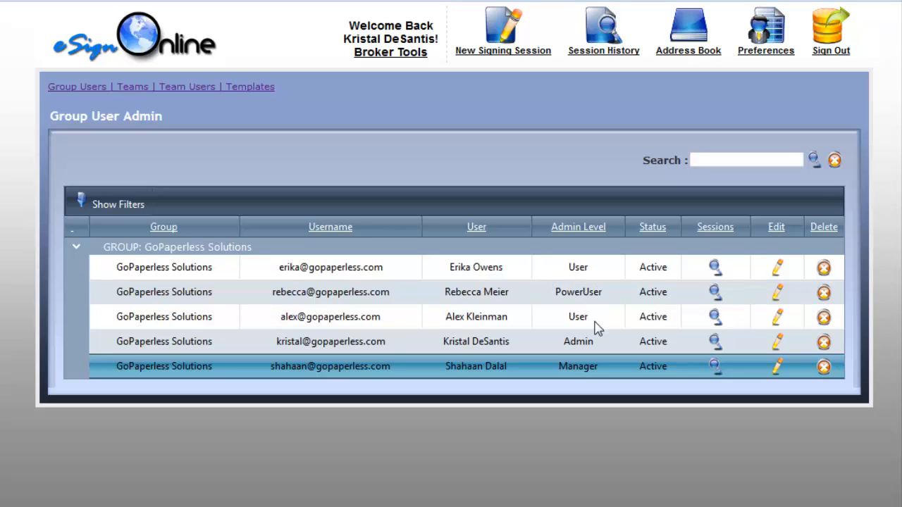
left_click(650, 297)
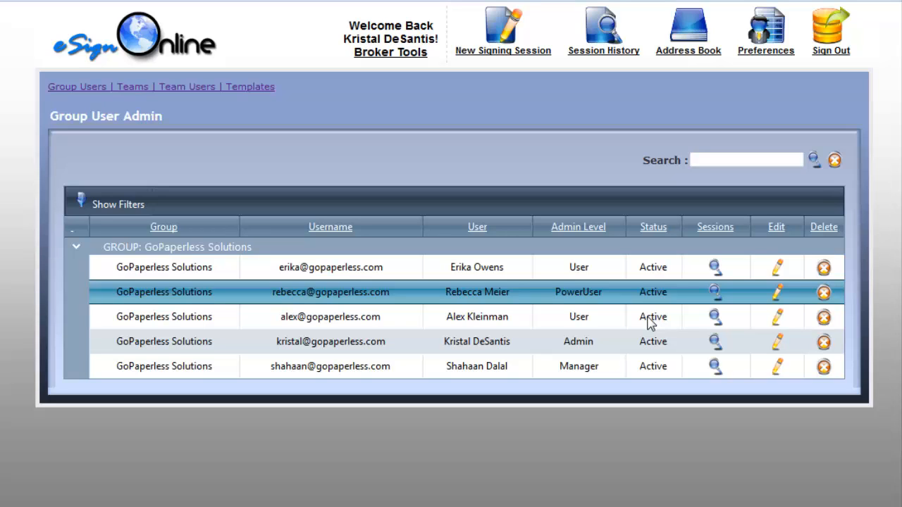
left_click(650, 321)
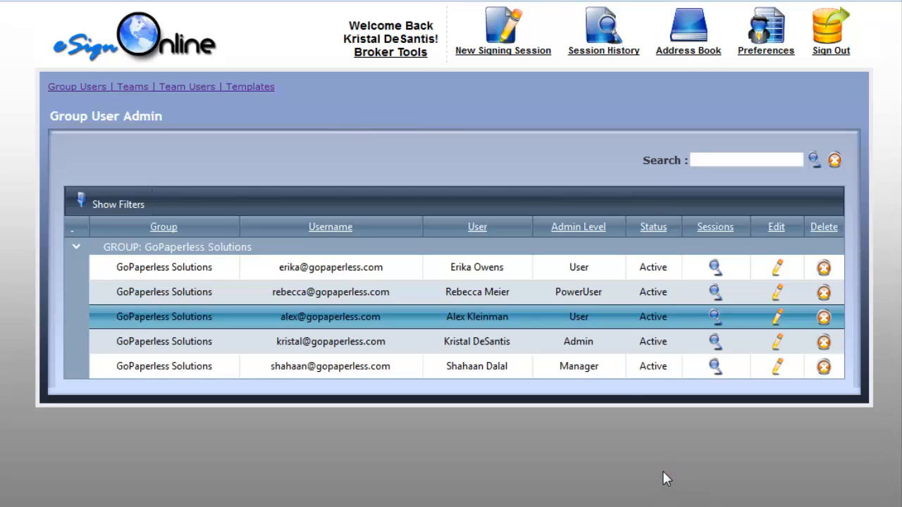
left_click(579, 345)
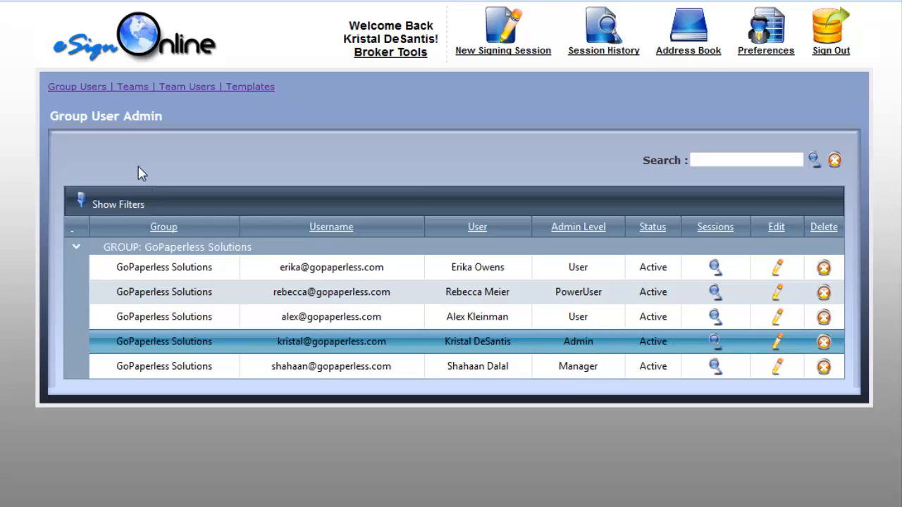
Step: Look at the list of teams in the GoPaperless Solutions group and open the team users list
left_click(132, 88)
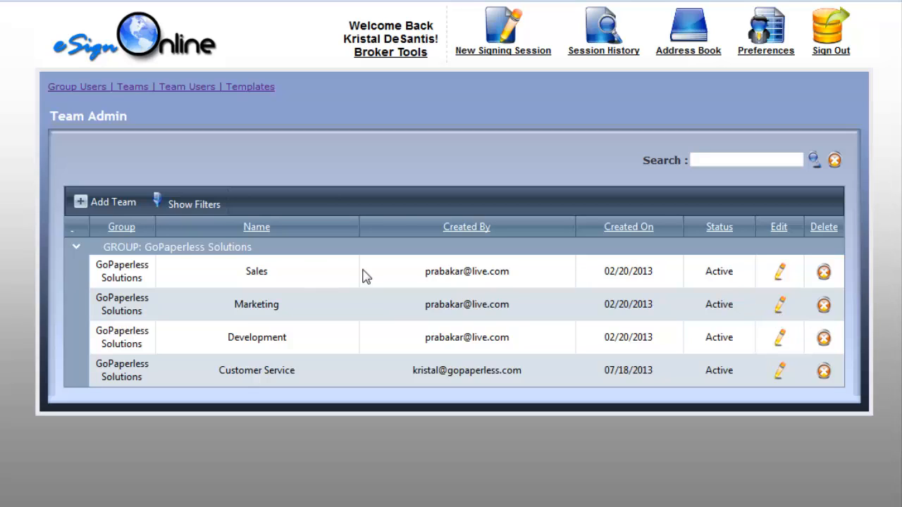
left_click(182, 88)
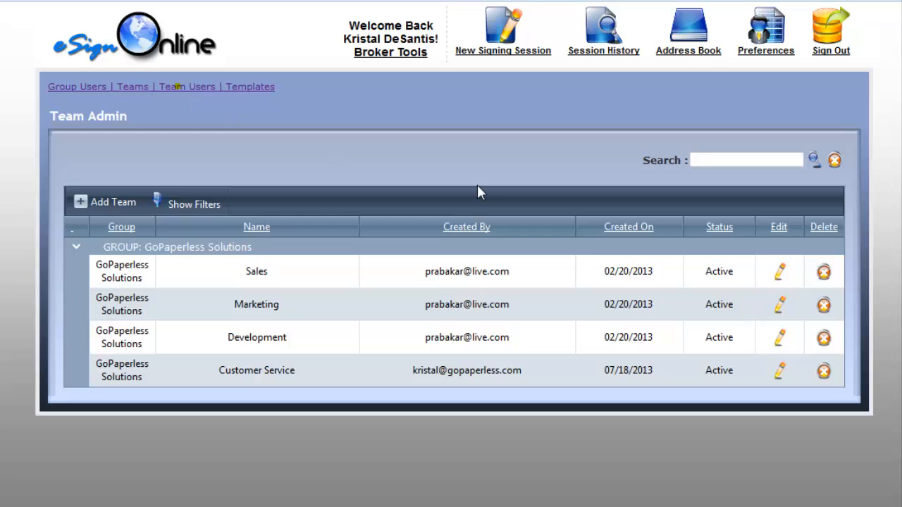